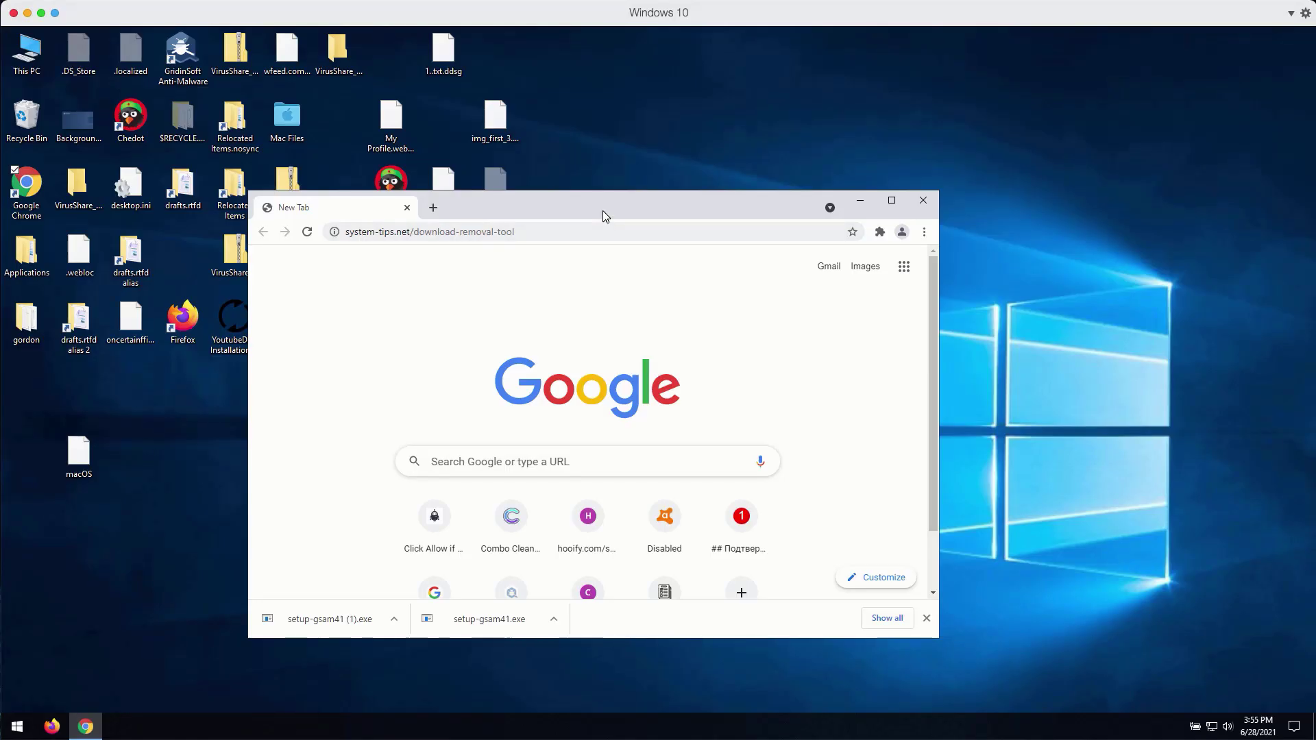
Reposition the browser window and select the download-removal-tool part of the site address.
{"action": "mouse_move", "coordinate": [606, 211]}
{"action": "left_mouse_down"}
{"action": "mouse_move", "coordinate": [622, 212]}
{"action": "mouse_move", "coordinate": [366, 233]}
{"action": "left_mouse_up"}
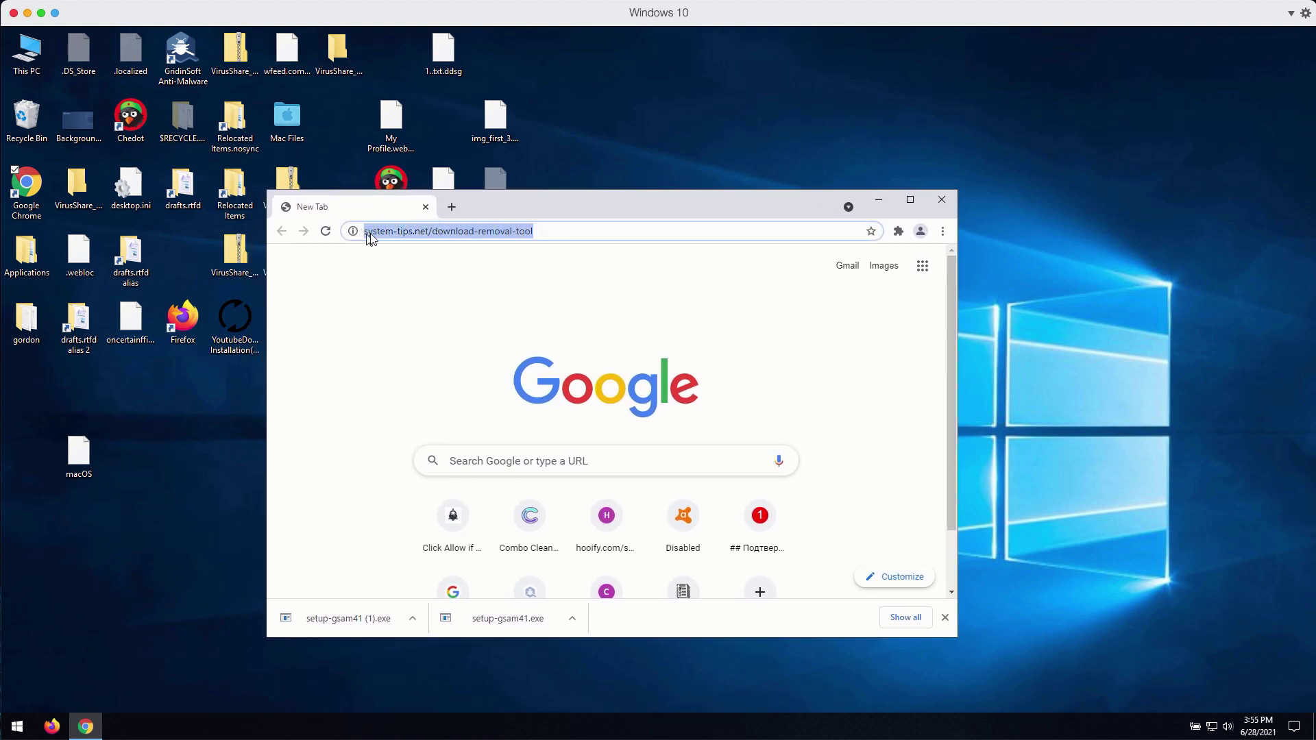
{"action": "left_click", "coordinate": [403, 235]}
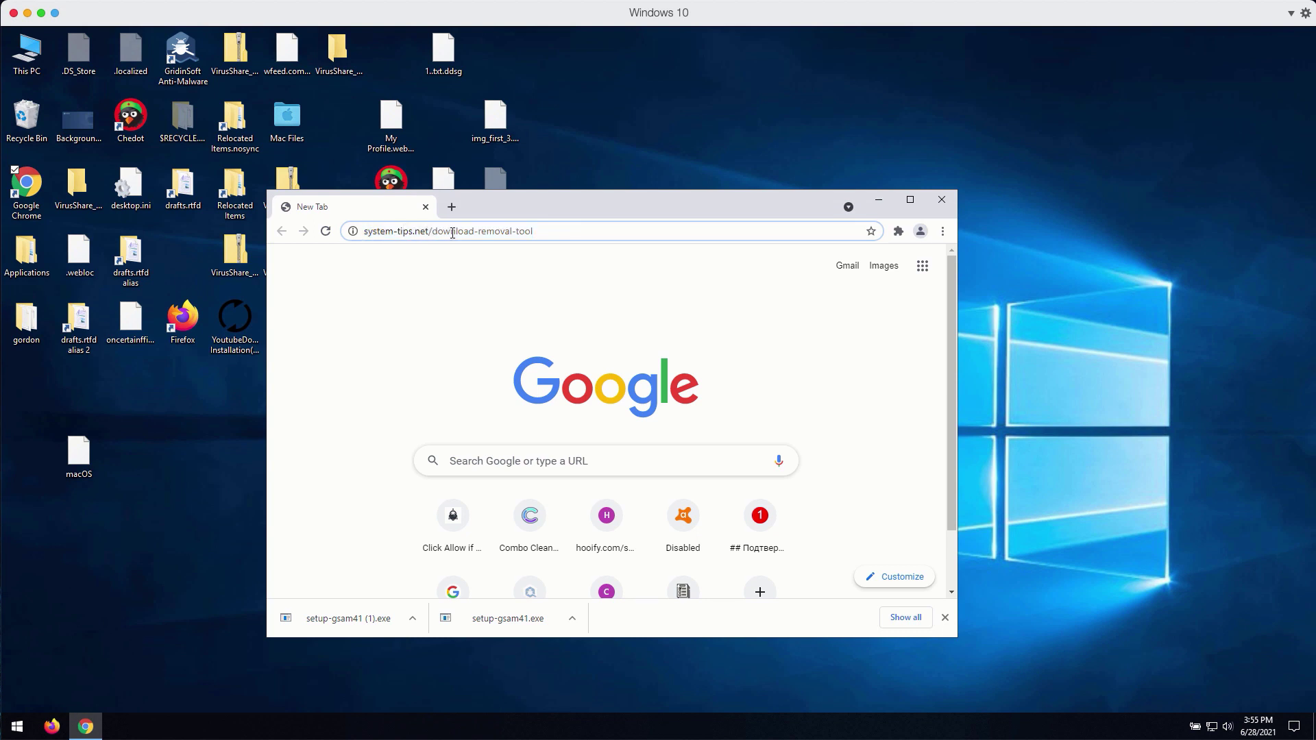
{"action": "left_click_drag", "start_coordinate": [435, 232], "coordinate": [545, 233]}
{"action": "left_click", "coordinate": [555, 233]}
Launch GridinSoft Anti-Malware from its desktop icon and close the Thank You notice.
{"action": "left_click_drag", "start_coordinate": [533, 201], "coordinate": [541, 211]}
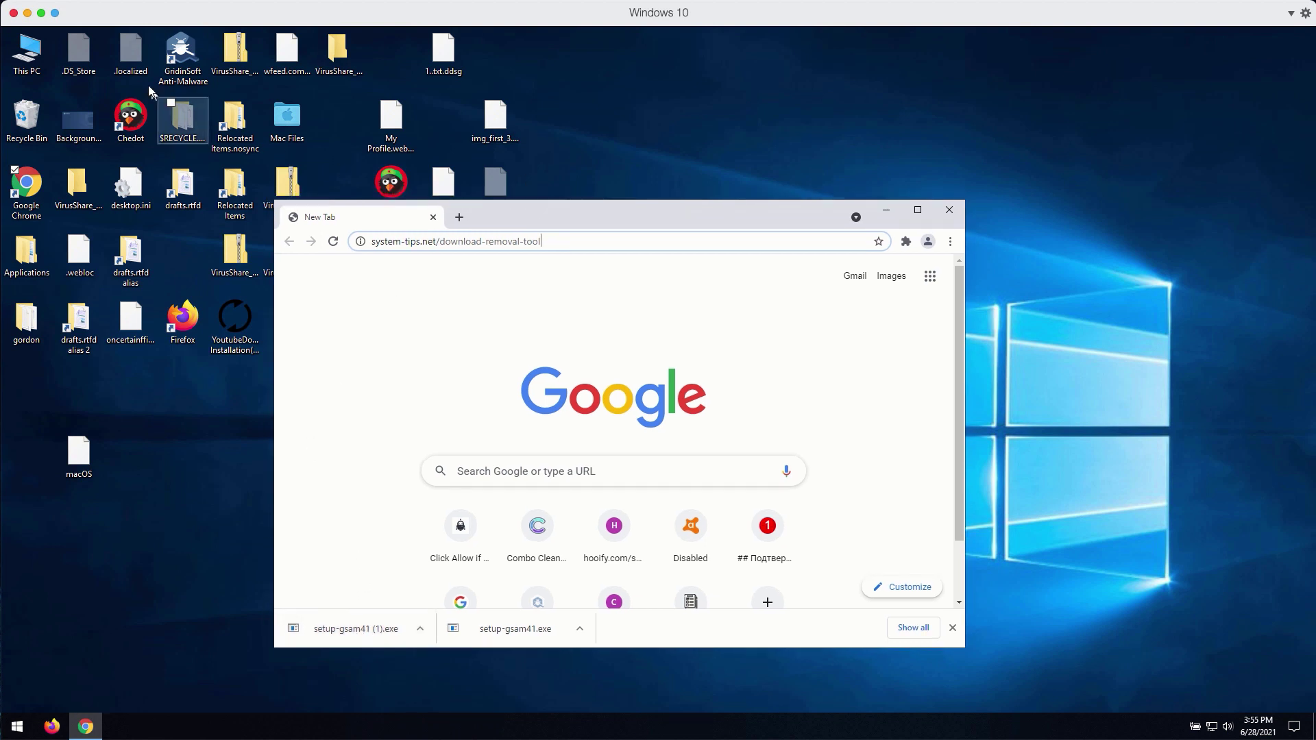
{"action": "double_click", "coordinate": [182, 57]}
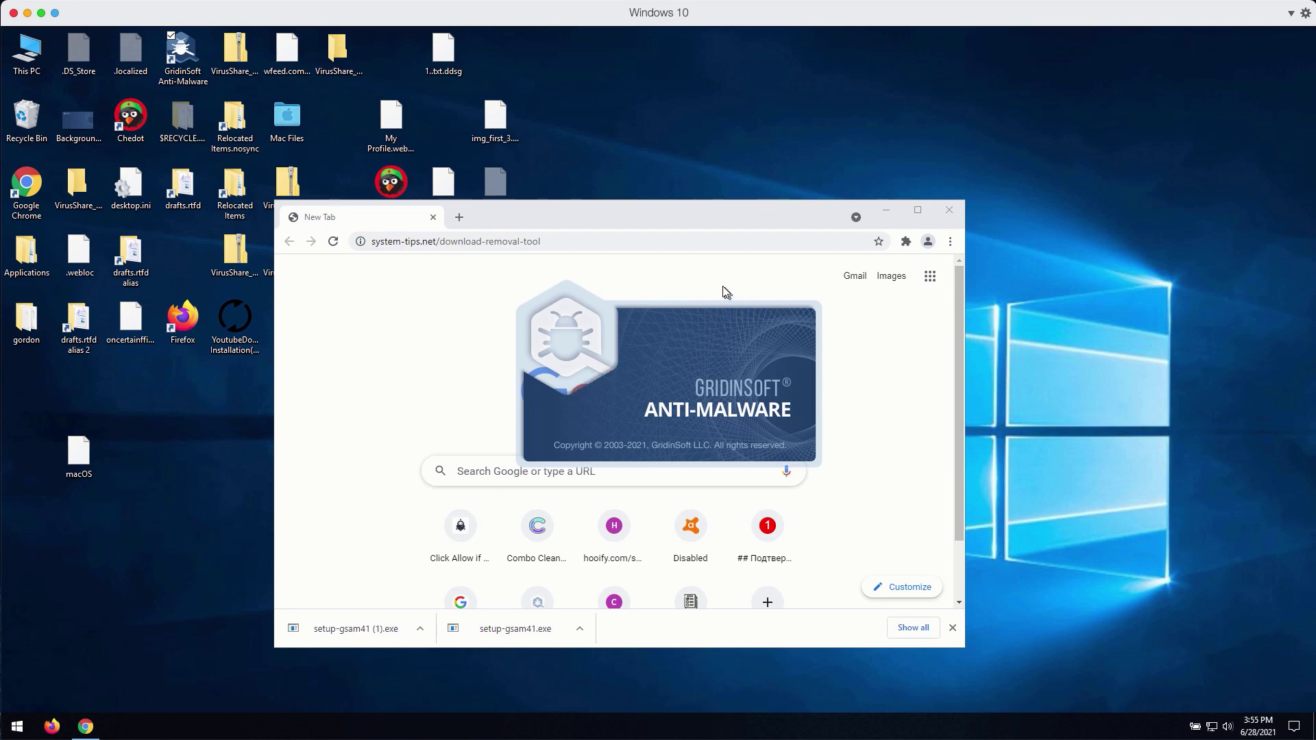
{"action": "left_click", "coordinate": [661, 368]}
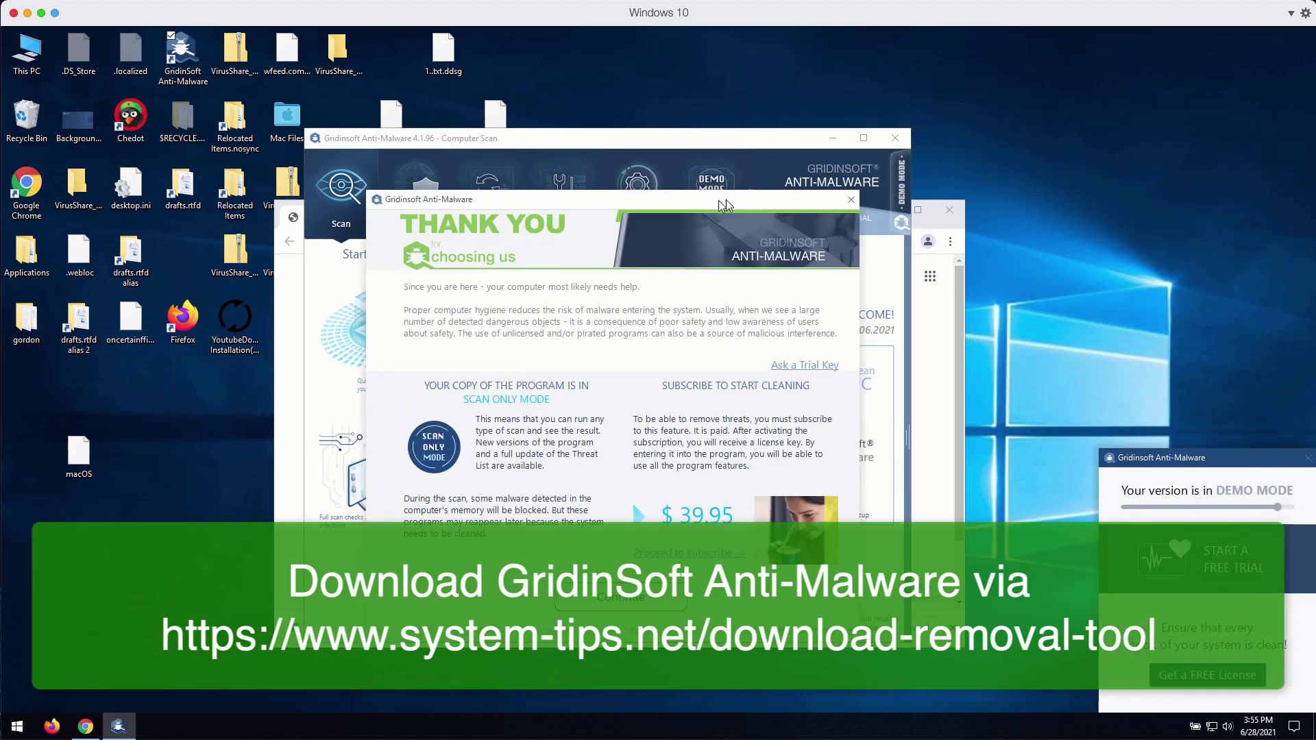
{"action": "left_click", "coordinate": [842, 201]}
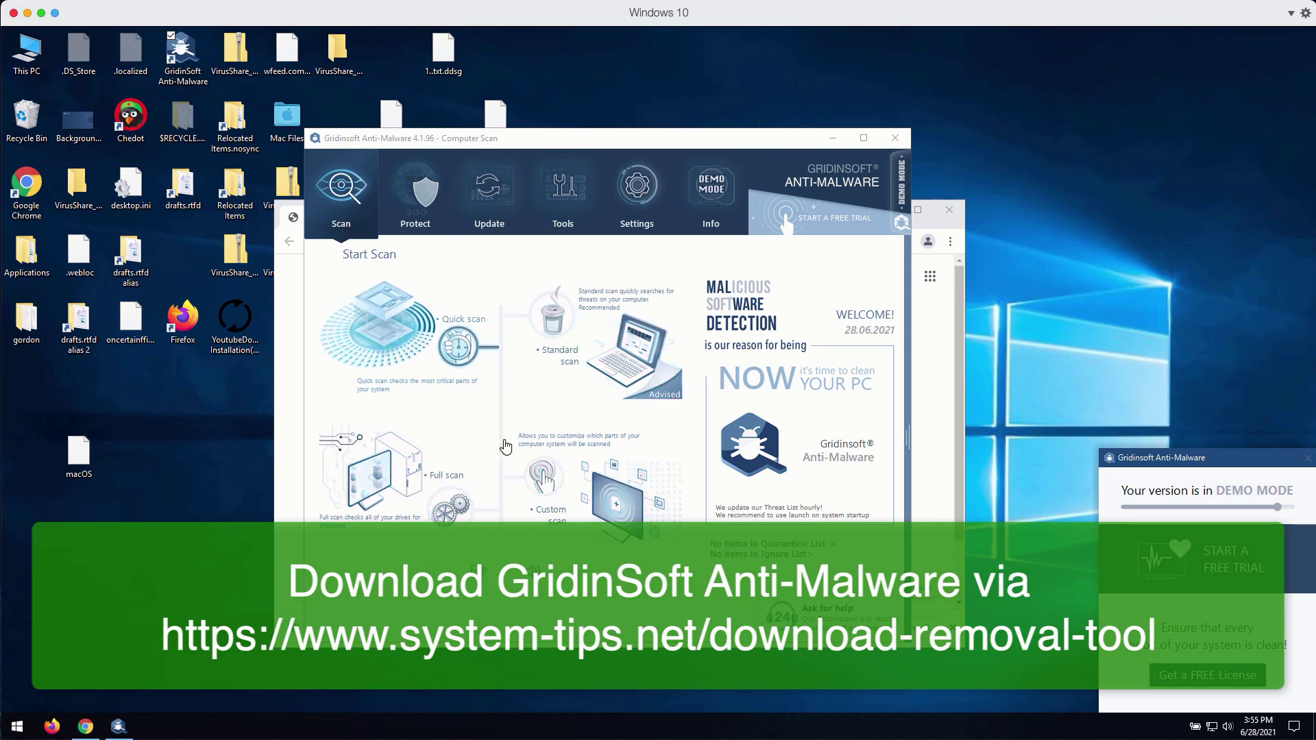
Start a quick scan, then stop it and confirm to show the unfinished-scan summary with one PUP.
{"action": "left_click", "coordinate": [381, 306]}
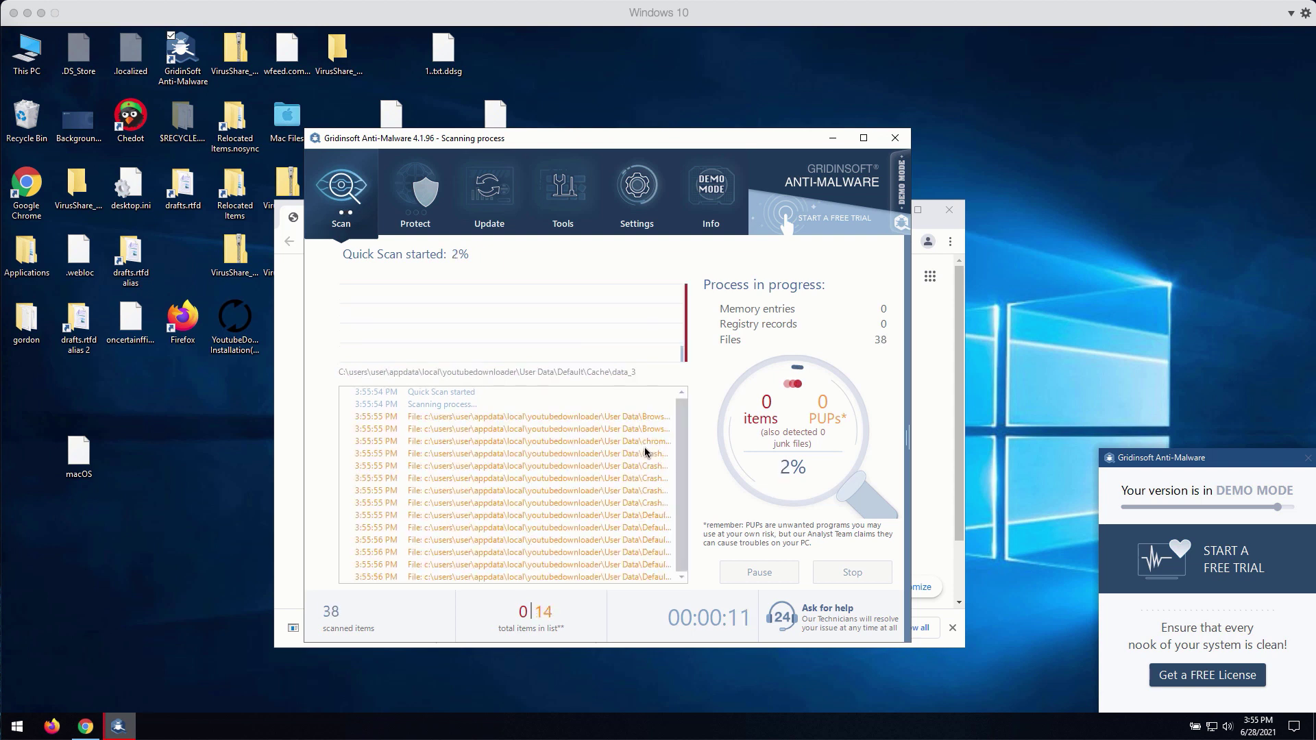
{"action": "left_click", "coordinate": [843, 574]}
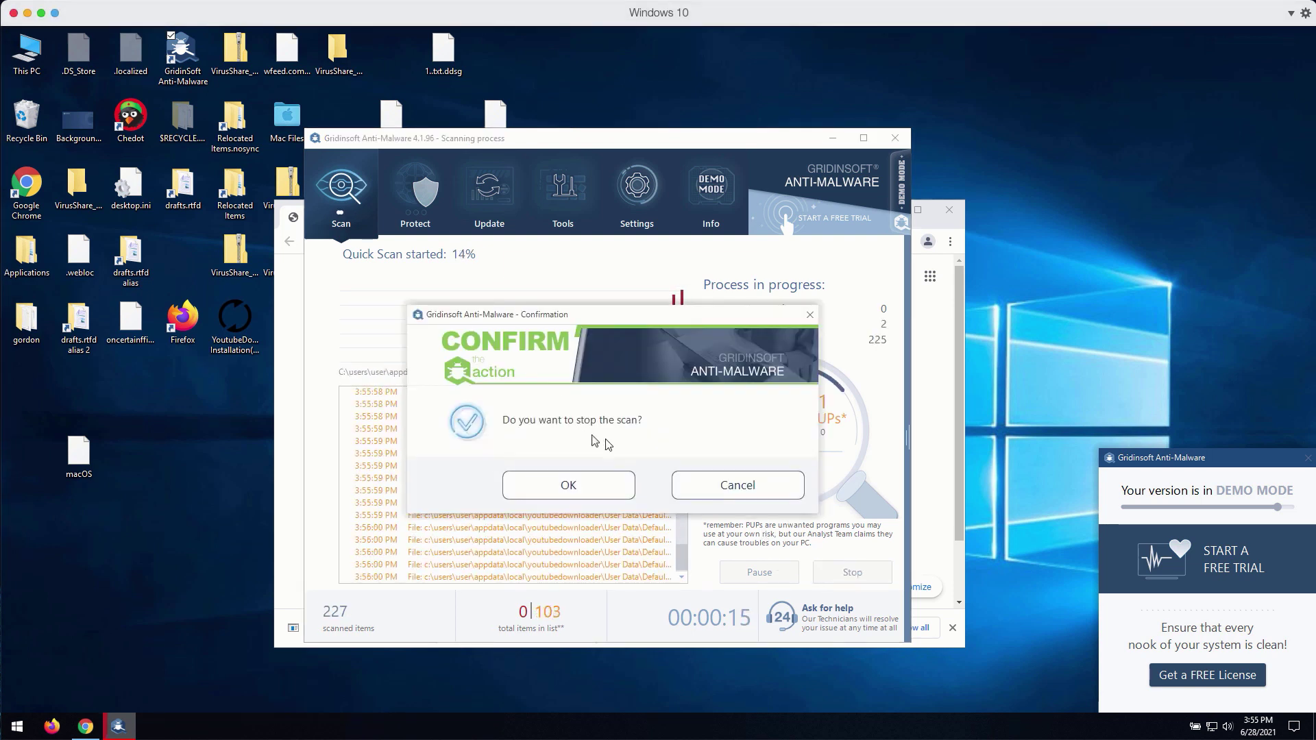
{"action": "left_click", "coordinate": [608, 484]}
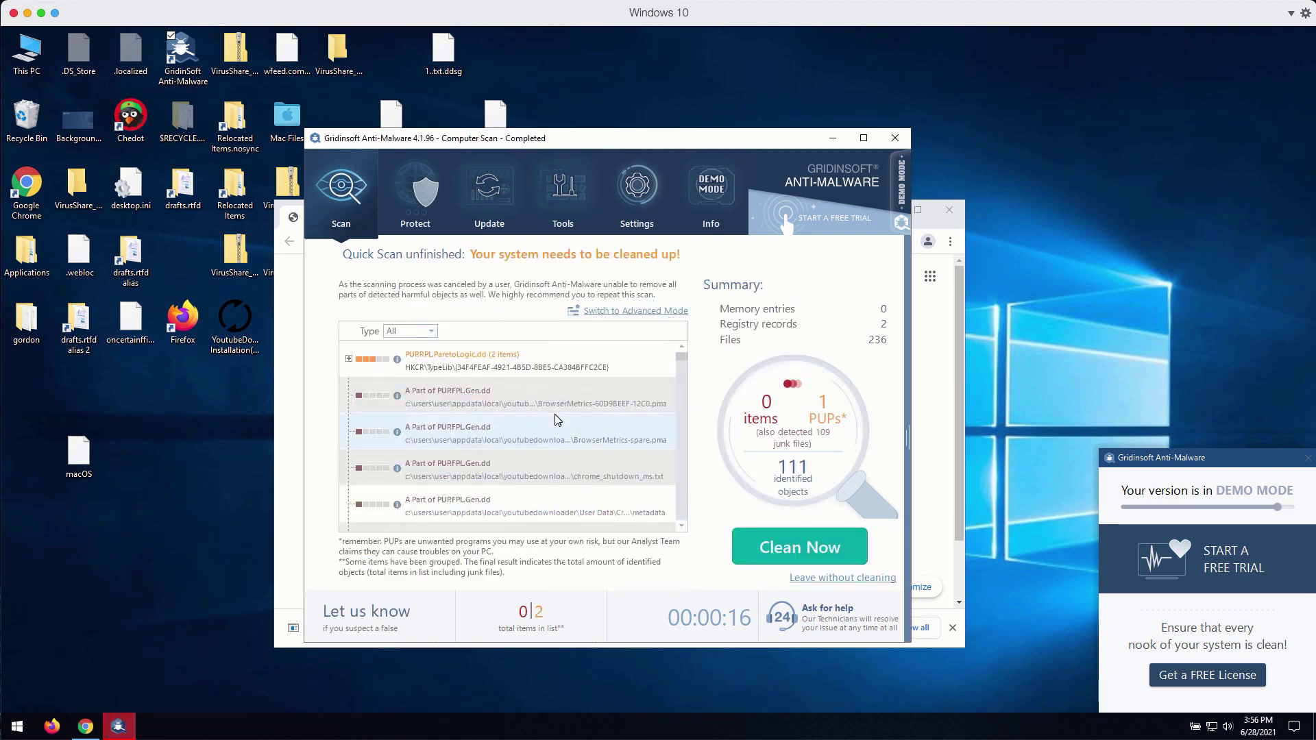